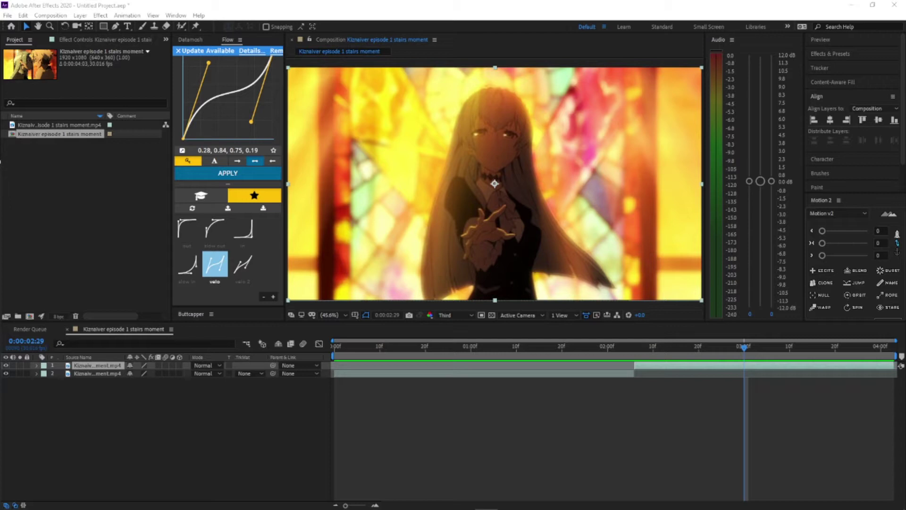
- Preview both clips from the first frame, then select layer 2, the opening clip
{"action": "left_click", "coordinate": [217, 384]}
{"action": "key", "text": "Home"}
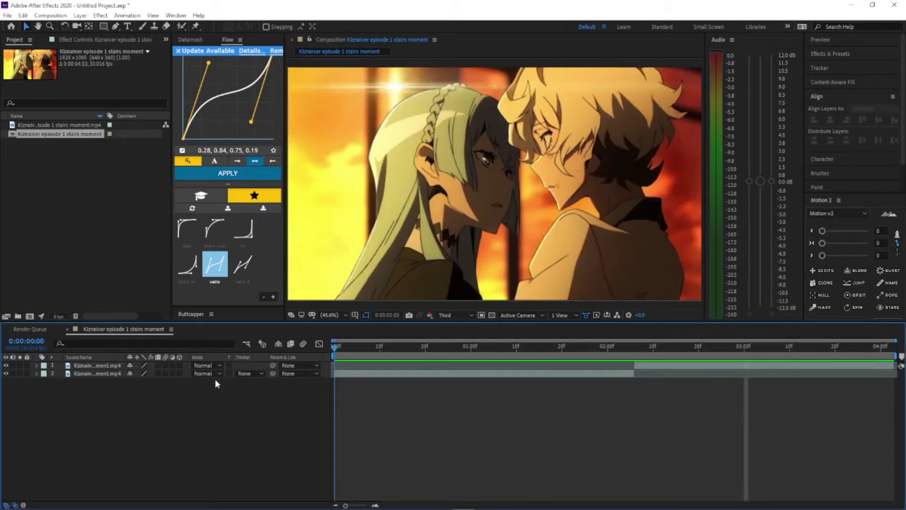
{"action": "key", "text": "space"}
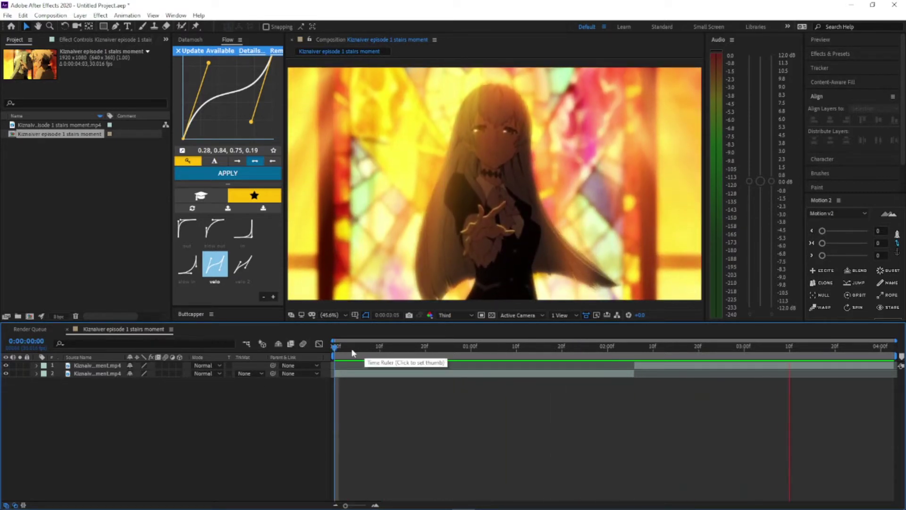
{"action": "left_click", "coordinate": [355, 370]}
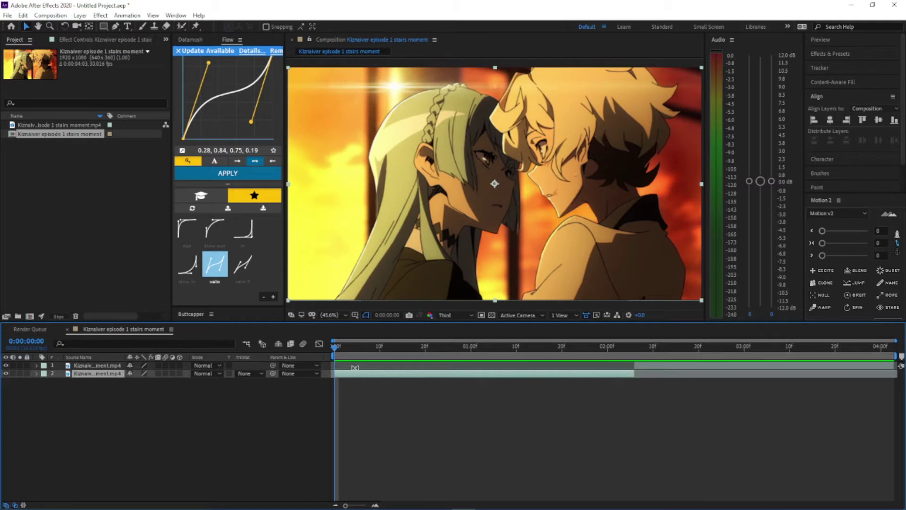
- Keyframe layer 2's Scale at 100% on the first frame and about 266% at 2:04
{"action": "key", "text": "s"}
{"action": "left_click", "coordinate": [37, 374]}
{"action": "left_click", "coordinate": [36, 373]}
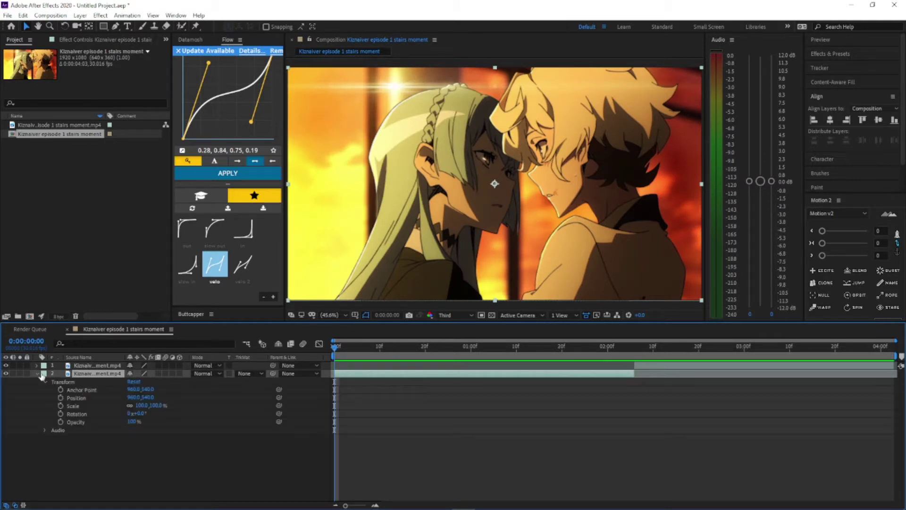
{"action": "left_click", "coordinate": [61, 406]}
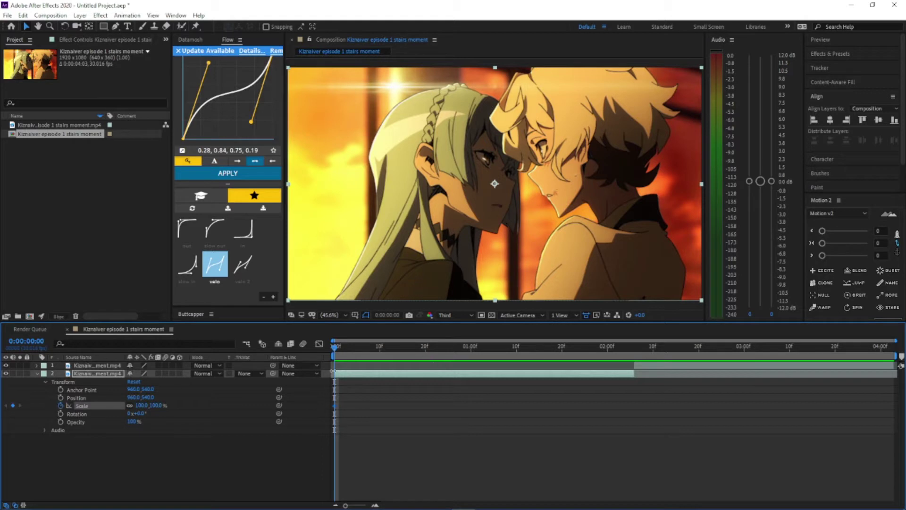
{"action": "key", "text": "shift+Page_Down"}
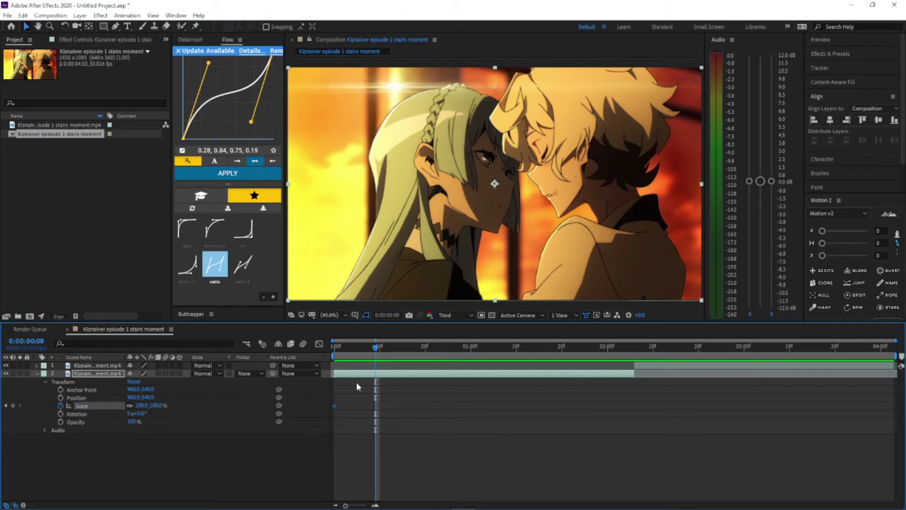
{"action": "left_click_drag", "start_coordinate": [431, 355], "coordinate": [632, 357]}
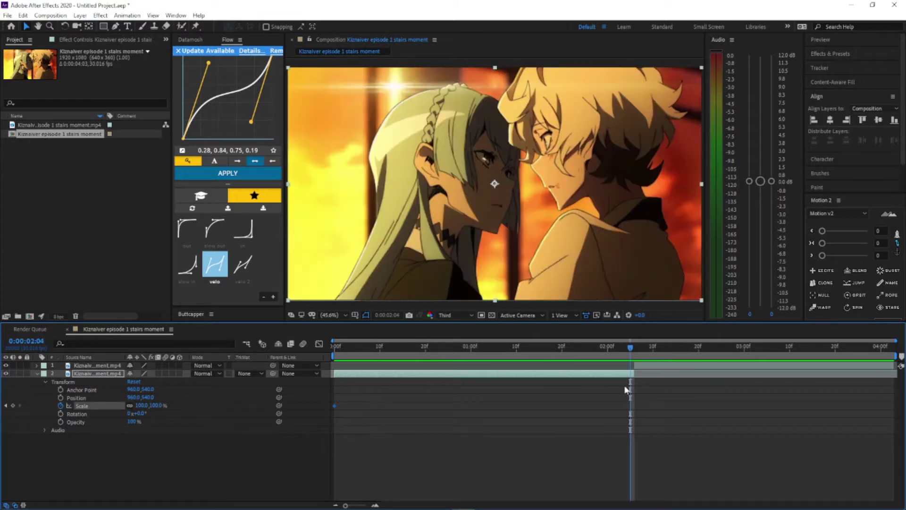
{"action": "left_click_drag", "start_coordinate": [142, 406], "coordinate": [202, 404]}
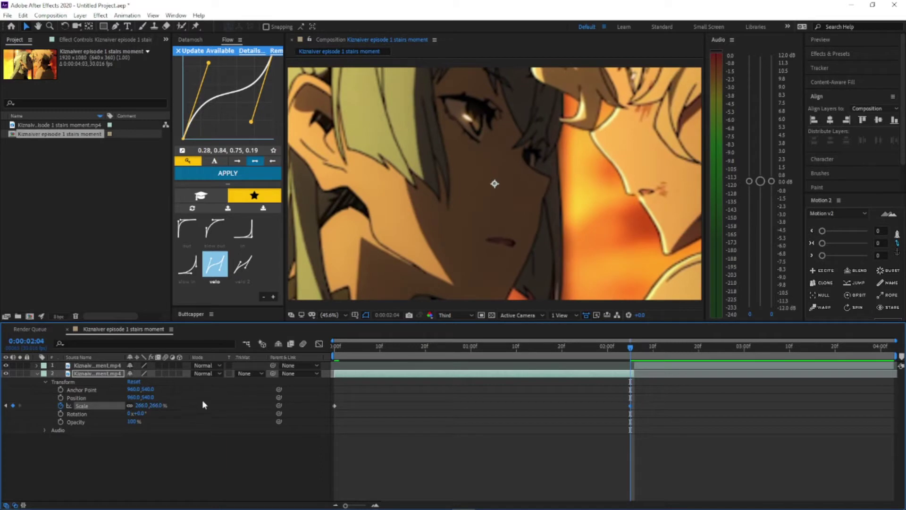
- Turn on layer 2's motion blur and select both of its Scale keyframes
{"action": "left_click", "coordinate": [165, 373]}
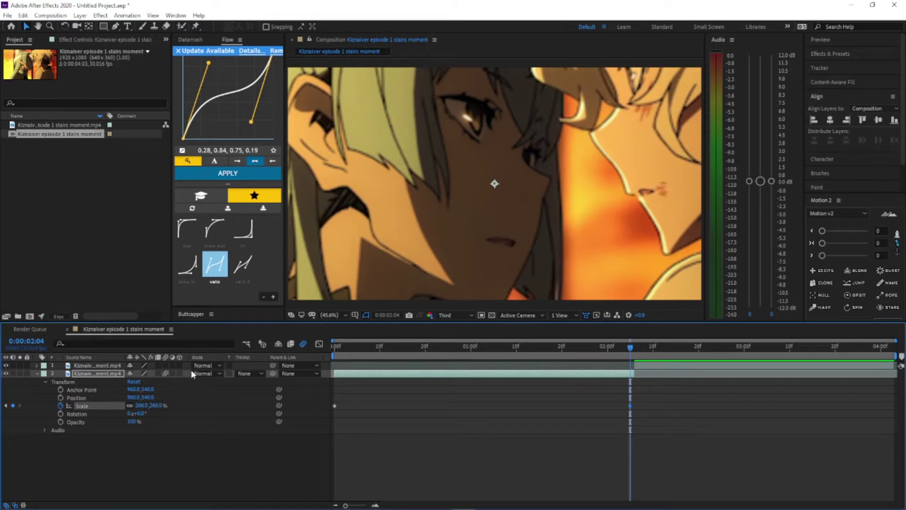
{"action": "key", "text": "Page_Up"}
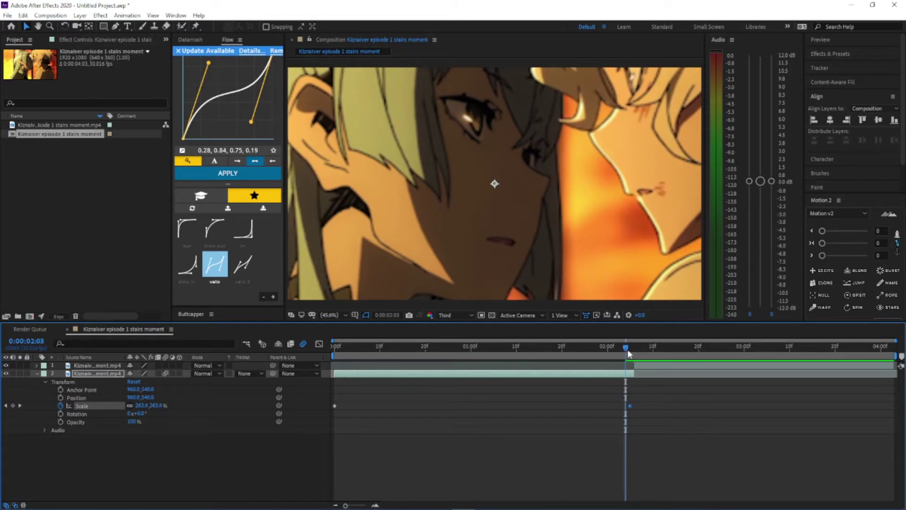
{"action": "key", "text": "Page_Up"}
{"action": "left_click_drag", "start_coordinate": [643, 402], "coordinate": [327, 415]}
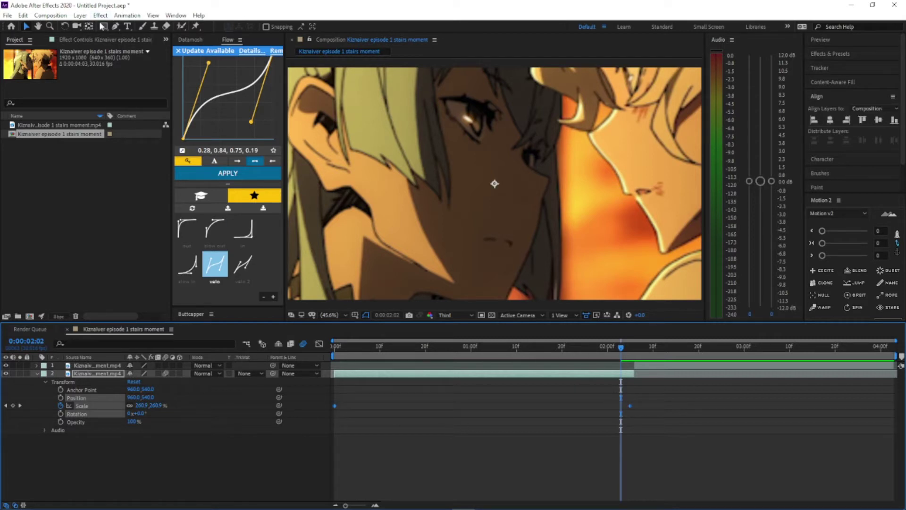
- Apply Keyframe Assistant > Easy Ease to both of layer 2's Scale keyframes
{"action": "right_click", "coordinate": [337, 402]}
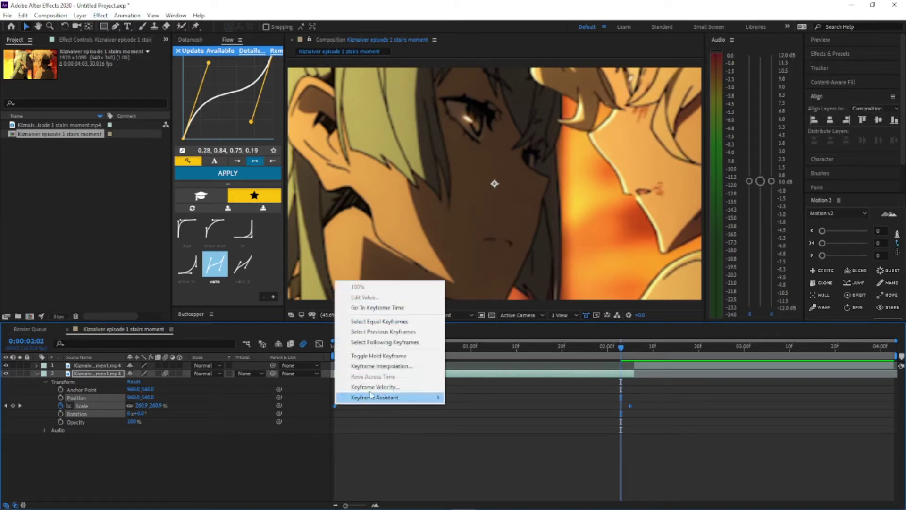
{"action": "mouse_move", "coordinate": [404, 399]}
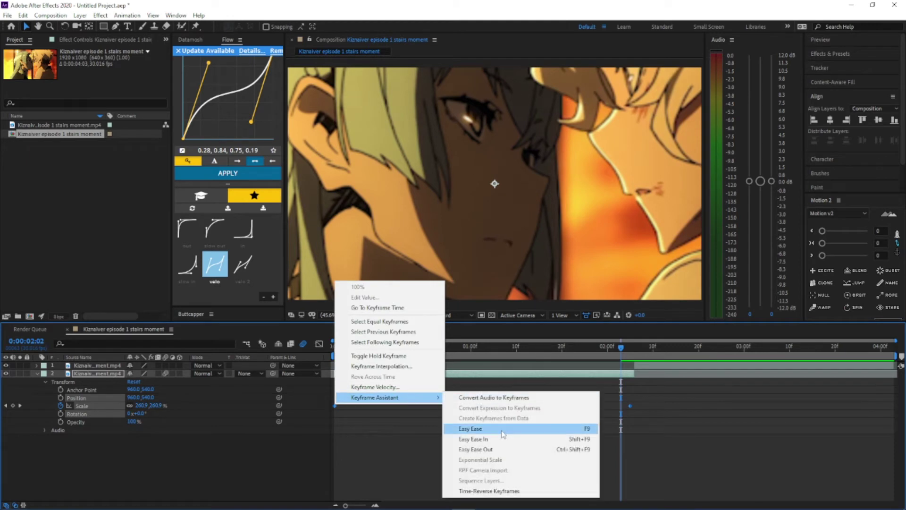
{"action": "left_click", "coordinate": [583, 429]}
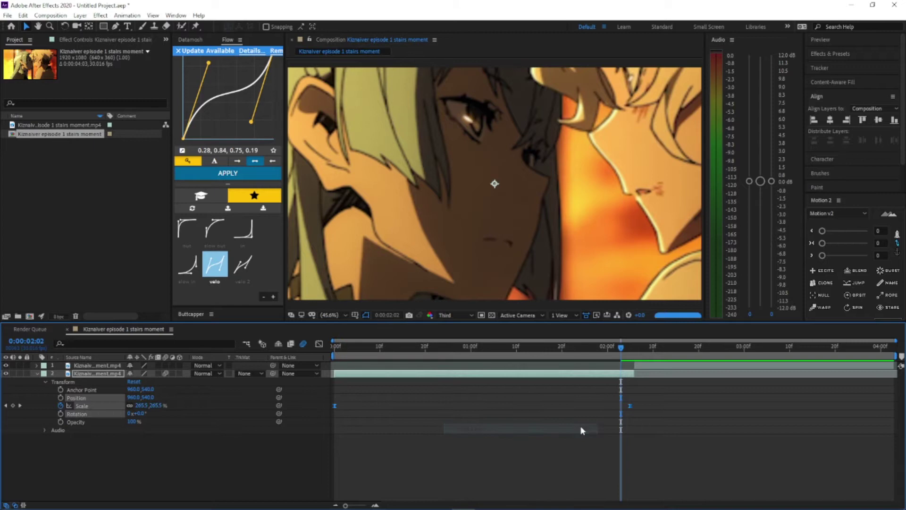
- Scrub and preview layer 2's eased 100% to 266% zoom
{"action": "left_click", "coordinate": [416, 352]}
{"action": "left_click_drag", "start_coordinate": [394, 355], "coordinate": [332, 349]}
{"action": "key", "text": "space"}
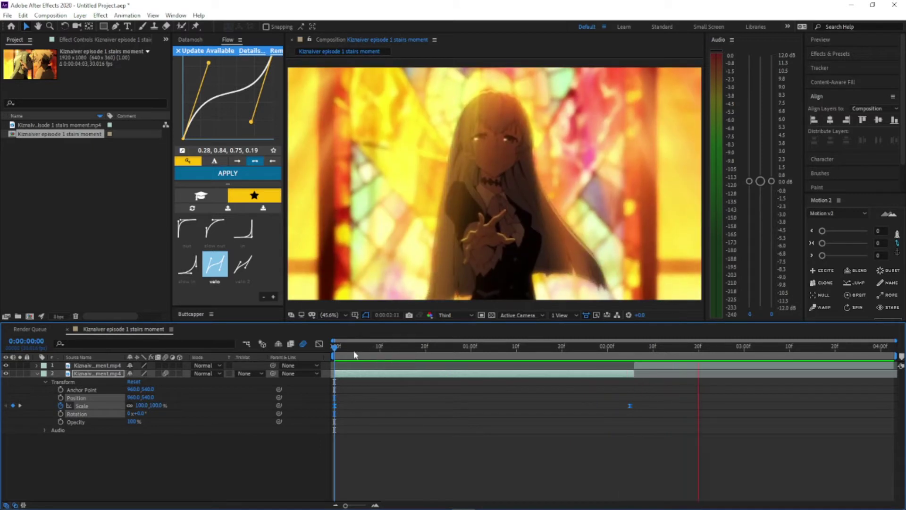
{"action": "key", "text": "space"}
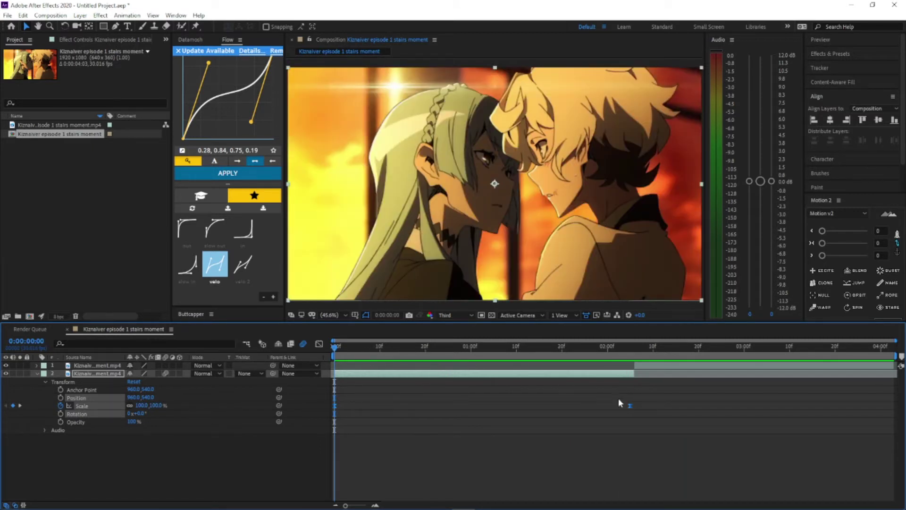
- Move the ending Scale keyframe one frame later to 2:05 and reselect the transform keyframes
{"action": "left_click", "coordinate": [622, 396]}
{"action": "key", "text": "k"}
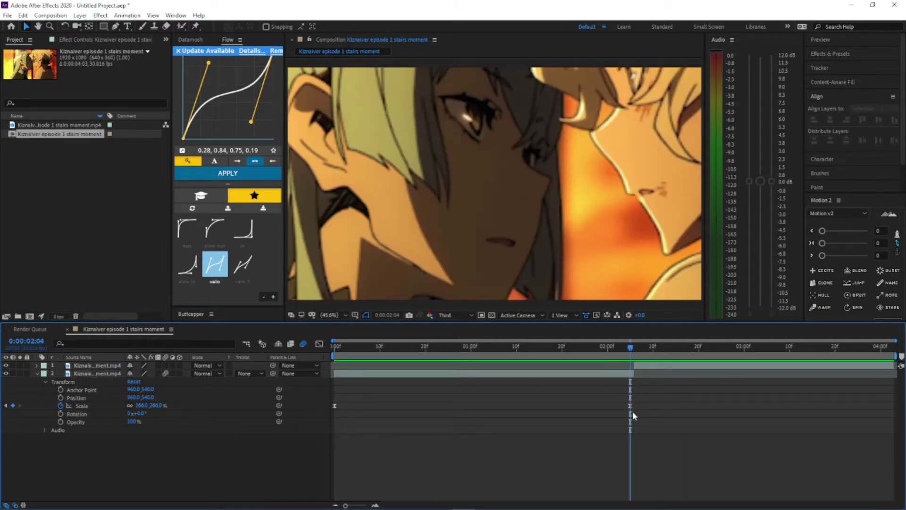
{"action": "left_click_drag", "start_coordinate": [630, 406], "coordinate": [634, 405]}
{"action": "left_click", "coordinate": [635, 348]}
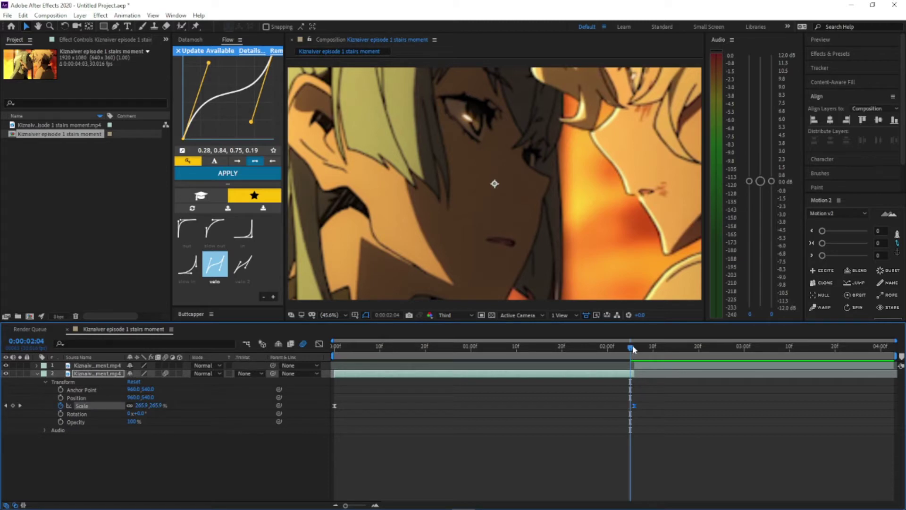
{"action": "left_click_drag", "start_coordinate": [635, 348], "coordinate": [484, 349]}
{"action": "key", "text": "Home"}
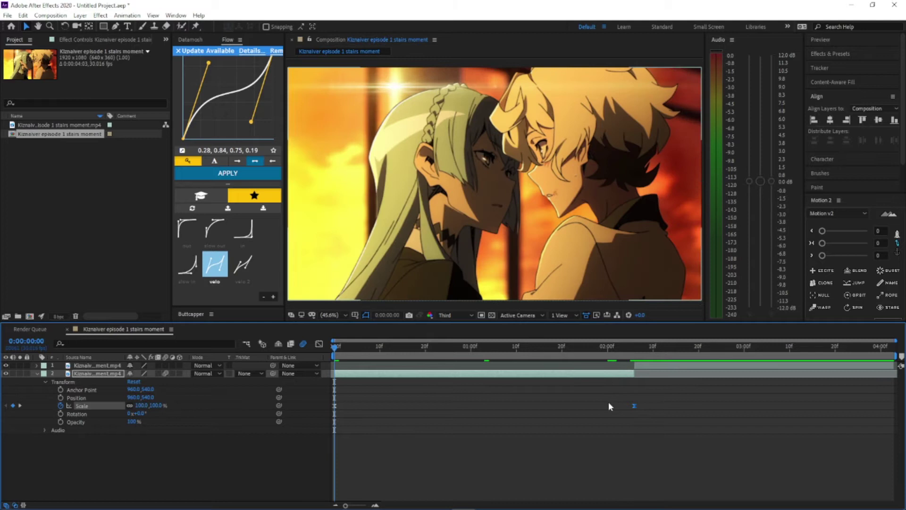
{"action": "left_click_drag", "start_coordinate": [608, 401], "coordinate": [330, 407]}
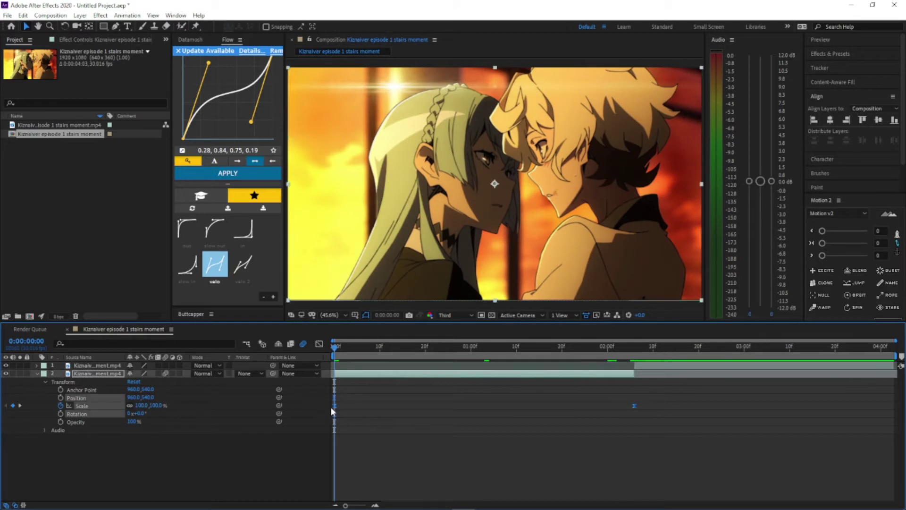
- Show the Graph Editor with only layer 2's Scale curve filling the graph
{"action": "left_click", "coordinate": [319, 345]}
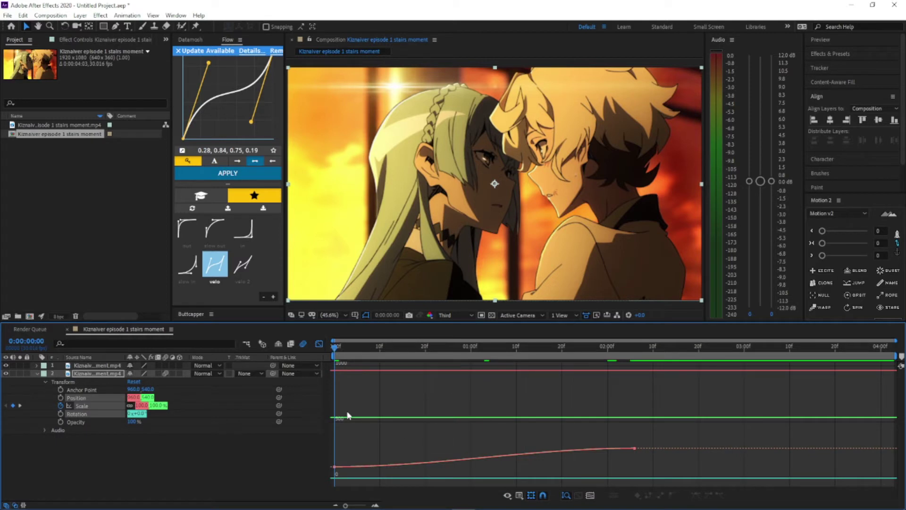
{"action": "left_click", "coordinate": [373, 427]}
{"action": "mouse_move", "coordinate": [97, 415]}
{"action": "left_mouse_down"}
{"action": "mouse_move", "coordinate": [91, 402]}
{"action": "mouse_move", "coordinate": [85, 406]}
{"action": "left_mouse_up"}
{"action": "right_click", "coordinate": [367, 398]}
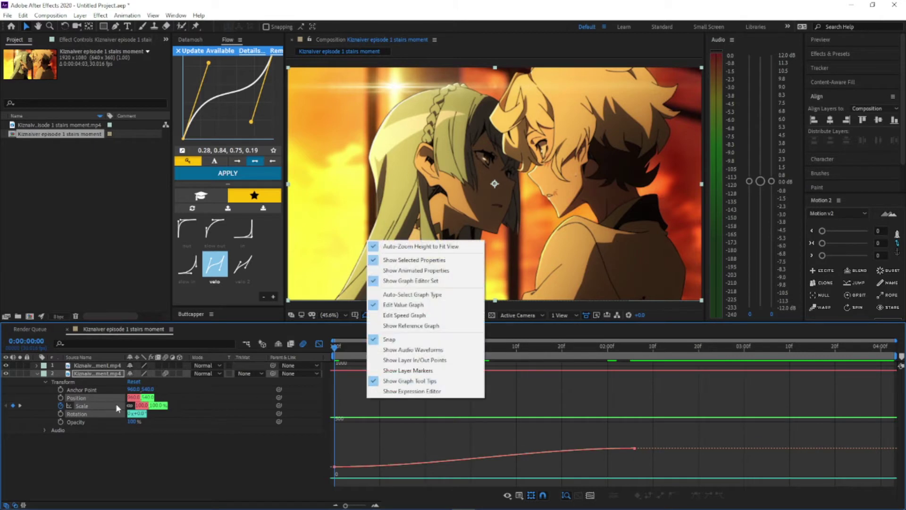
{"action": "left_click", "coordinate": [502, 415]}
{"action": "left_click", "coordinate": [145, 450]}
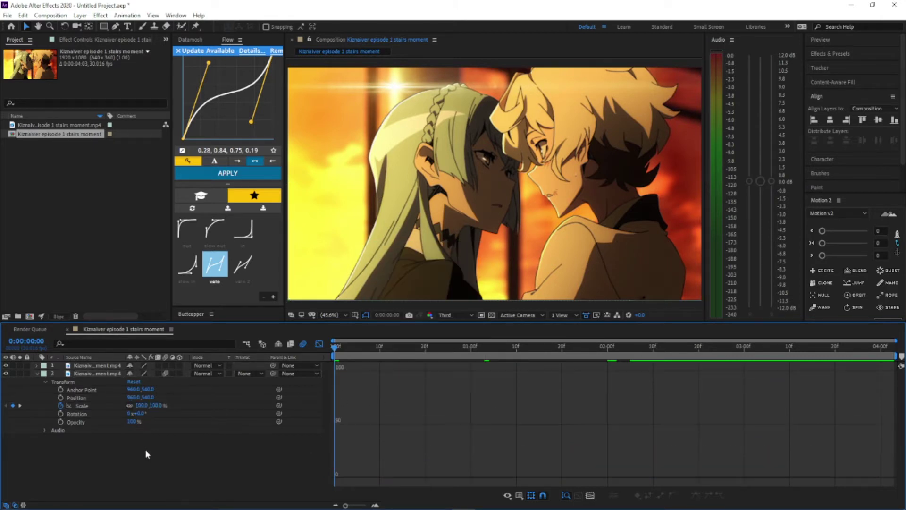
{"action": "left_click", "coordinate": [96, 406]}
{"action": "right_click", "coordinate": [416, 399]}
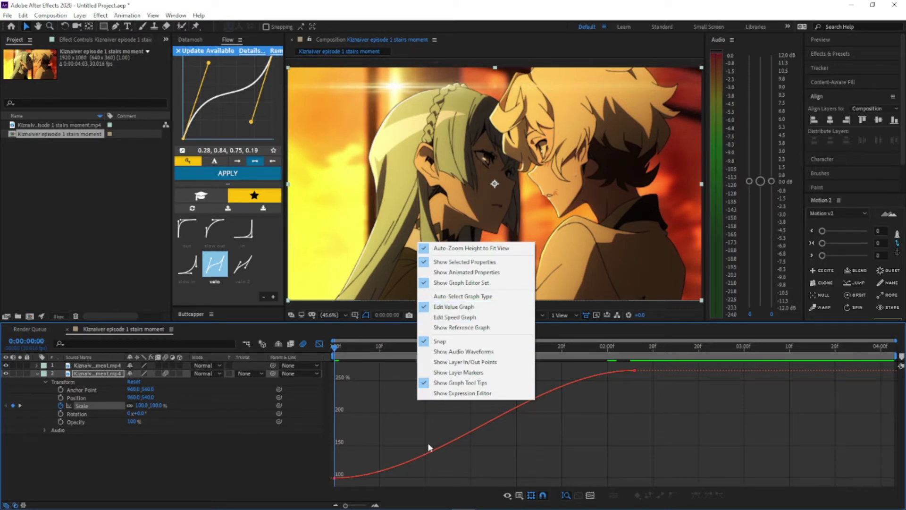
- Drag the Scale keyframe handles for a slow start and sharp surge, then preview
{"action": "left_click", "coordinate": [336, 477]}
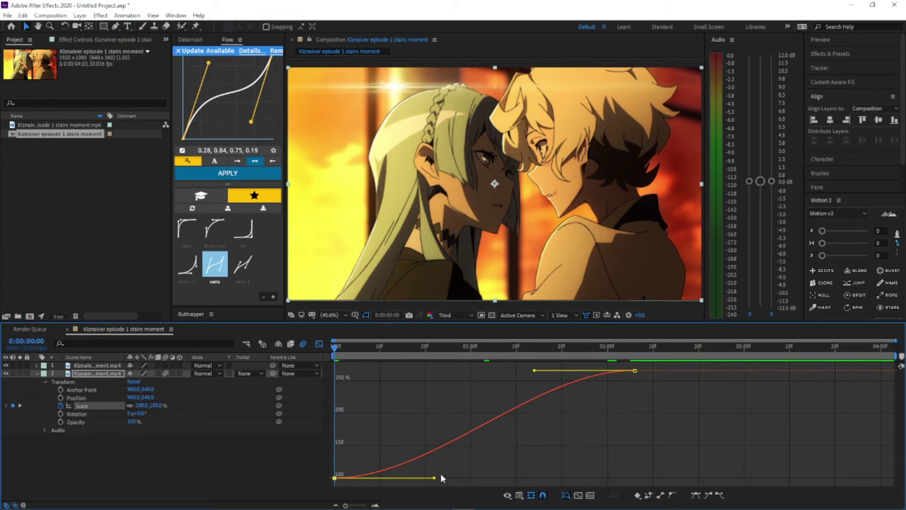
{"action": "left_click_drag", "start_coordinate": [435, 479], "coordinate": [594, 473]}
{"action": "left_click_drag", "start_coordinate": [533, 371], "coordinate": [634, 468]}
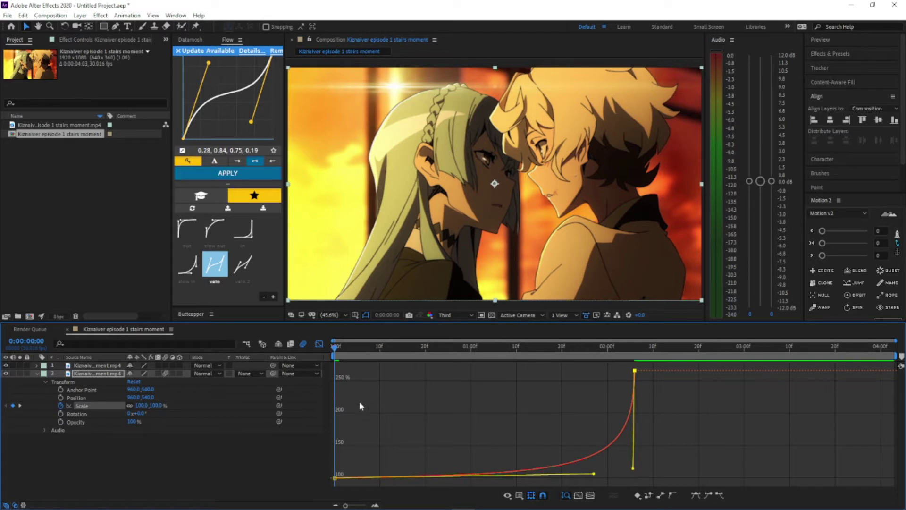
{"action": "key", "text": "space"}
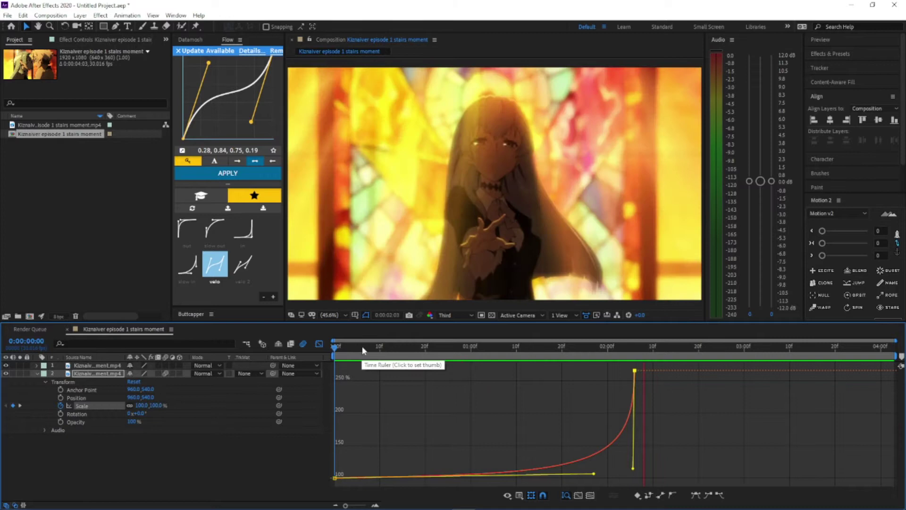
{"action": "key", "text": "space"}
{"action": "key", "text": "space"}
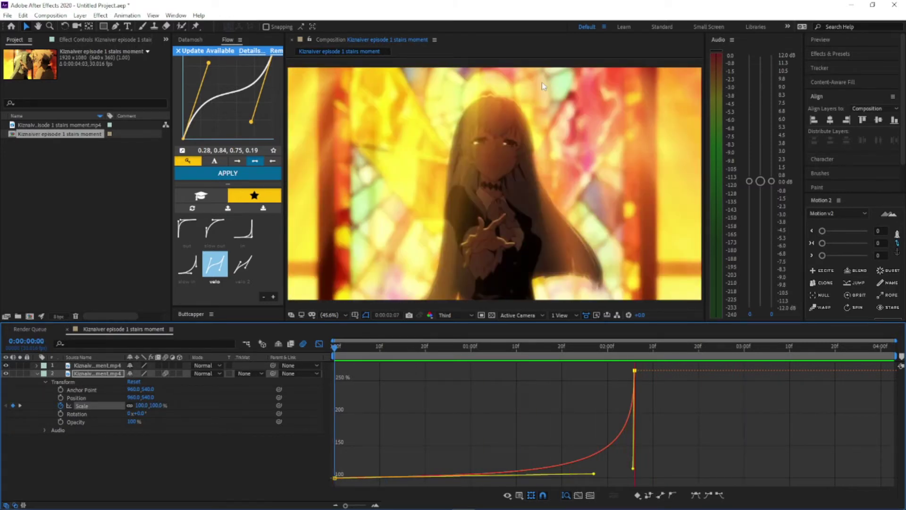
- Return to layer bars, reveal layer 1's Scale, and preview the cut from 1:07
{"action": "left_click", "coordinate": [319, 343]}
{"action": "left_click_drag", "start_coordinate": [627, 355], "coordinate": [634, 353]}
{"action": "left_click", "coordinate": [641, 366]}
{"action": "key", "text": "s"}
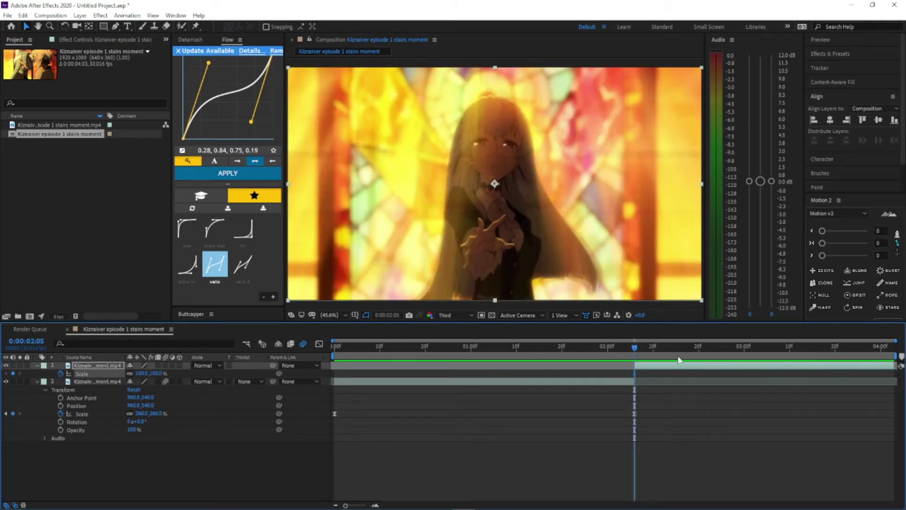
{"action": "left_click_drag", "start_coordinate": [655, 347], "coordinate": [889, 346]}
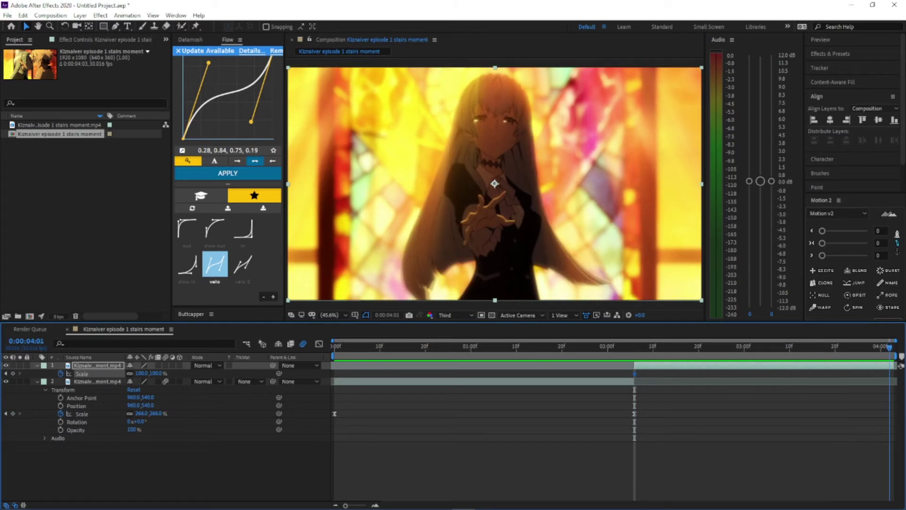
{"action": "left_click", "coordinate": [5, 373]}
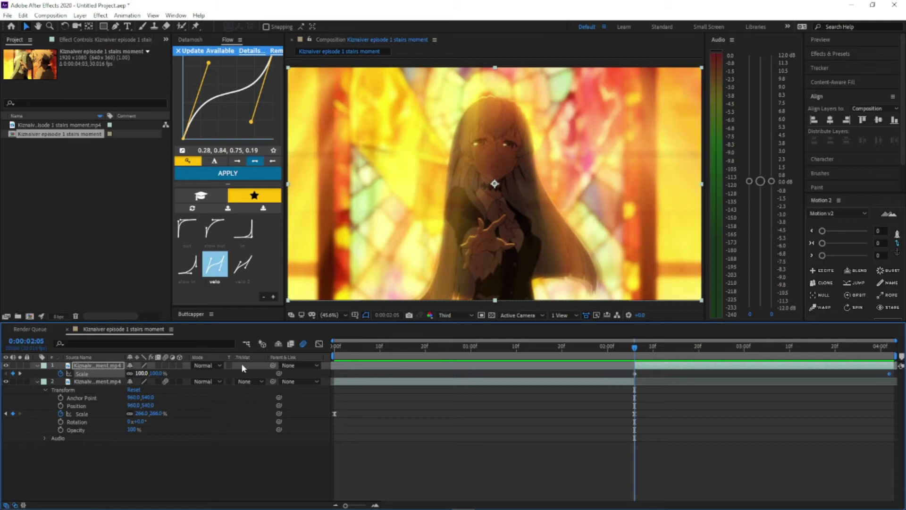
{"action": "left_click", "coordinate": [507, 349]}
{"action": "key", "text": "space"}
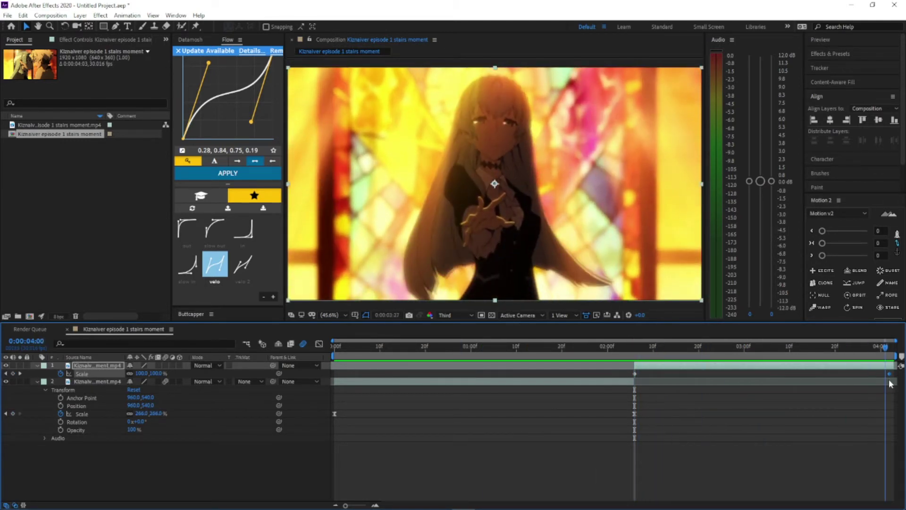
- Set the second clip's Scale to 146% at its end and 75% at 2:05
{"action": "left_click_drag", "start_coordinate": [158, 373], "coordinate": [616, 392]}
{"action": "left_click", "coordinate": [634, 352]}
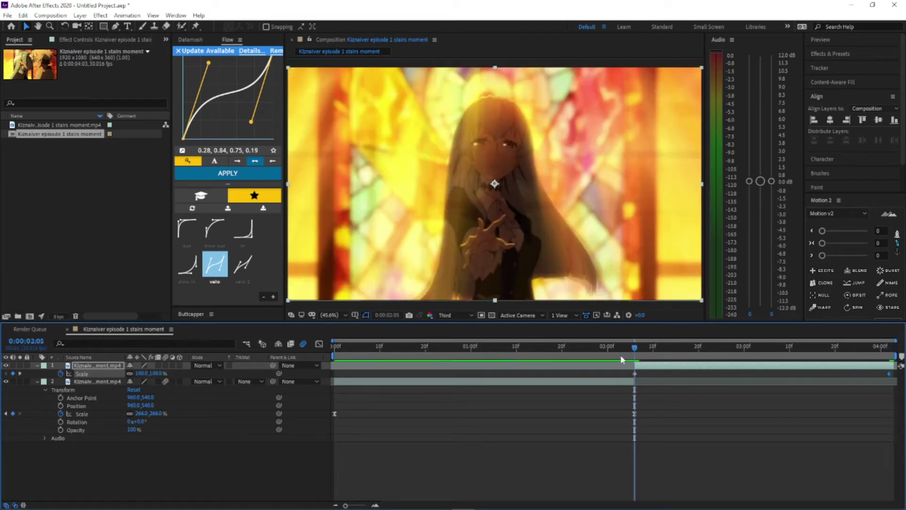
{"action": "mouse_move", "coordinate": [142, 373]}
{"action": "left_mouse_down"}
{"action": "mouse_move", "coordinate": [119, 372]}
{"action": "mouse_move", "coordinate": [131, 373]}
{"action": "left_mouse_up"}
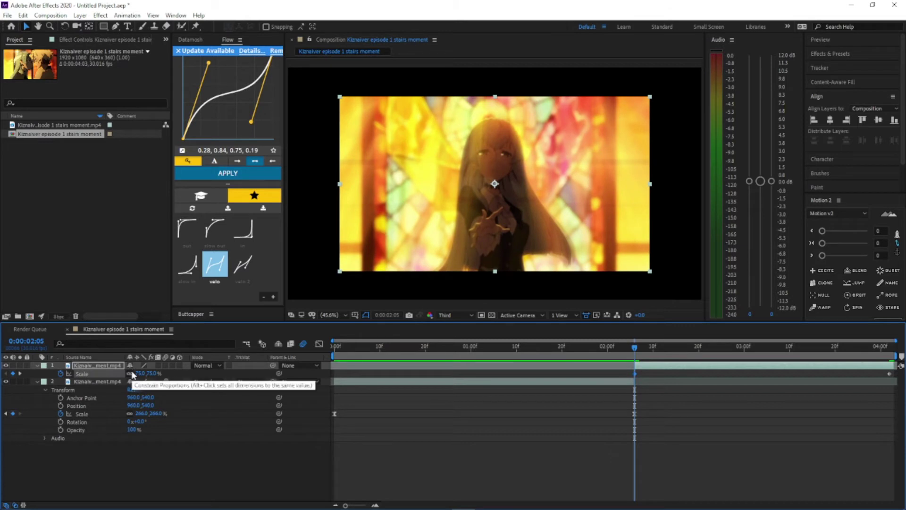
{"action": "left_click", "coordinate": [646, 368]}
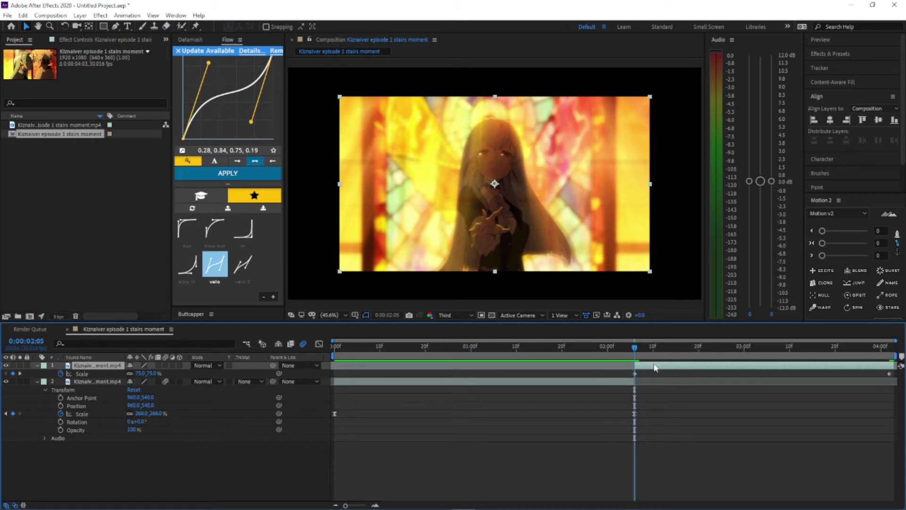
{"action": "key", "text": "ctrl+space"}
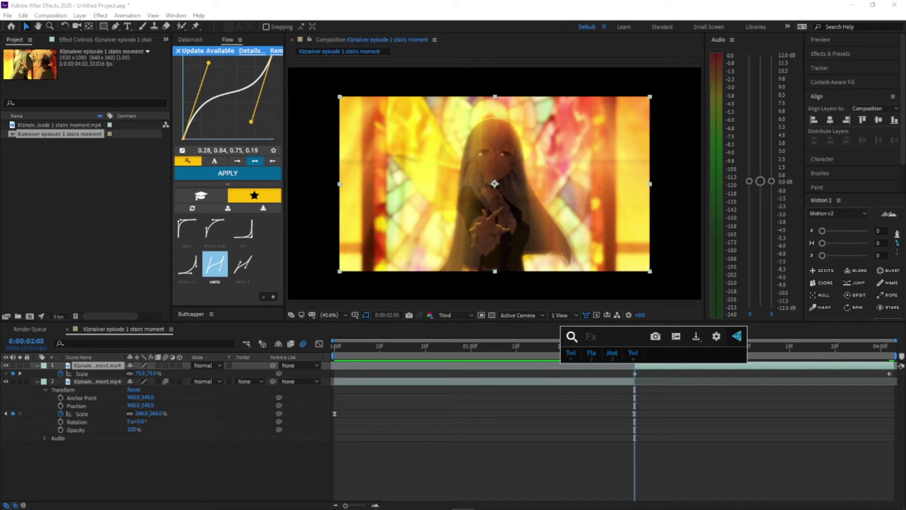
- Add Motion Tile with Mirror Edges and enlarged output to layer 1, and enable its motion blur
{"action": "type", "text": "motion"}
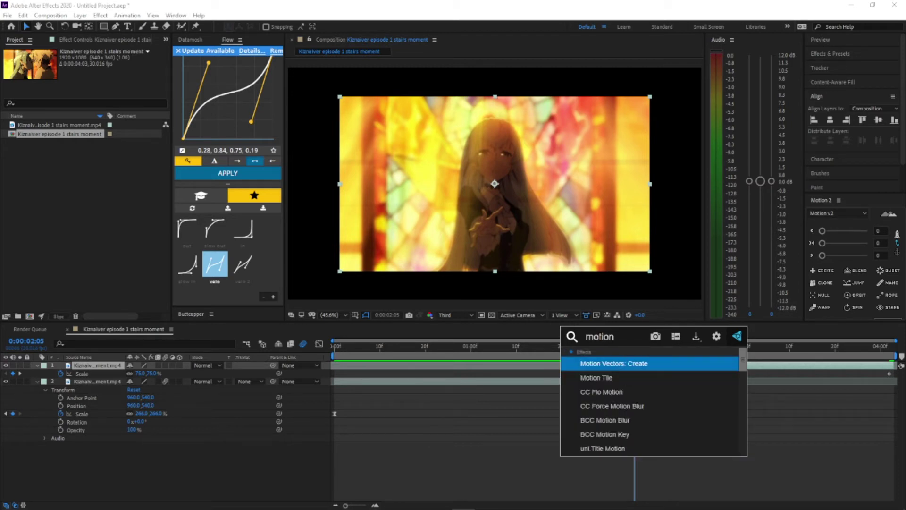
{"action": "left_click", "coordinate": [650, 378]}
{"action": "left_click", "coordinate": [96, 108]}
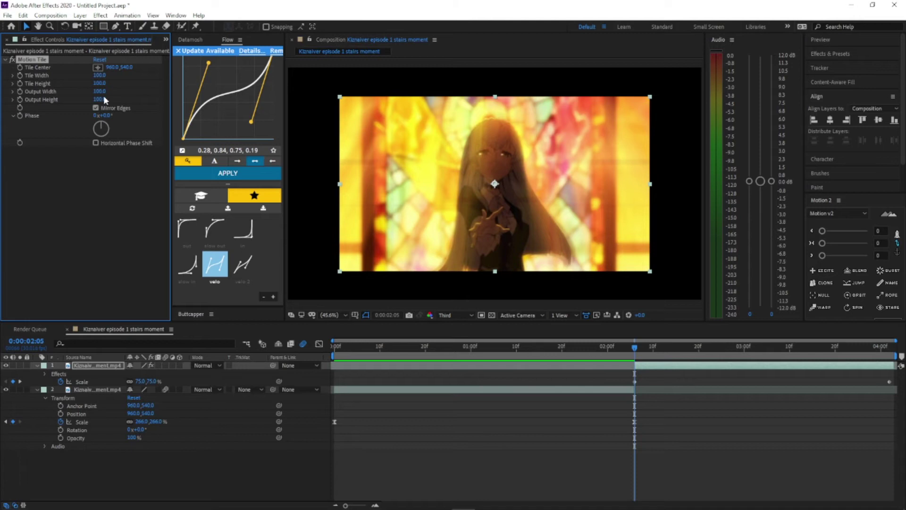
{"action": "left_click_drag", "start_coordinate": [99, 99], "coordinate": [108, 89]}
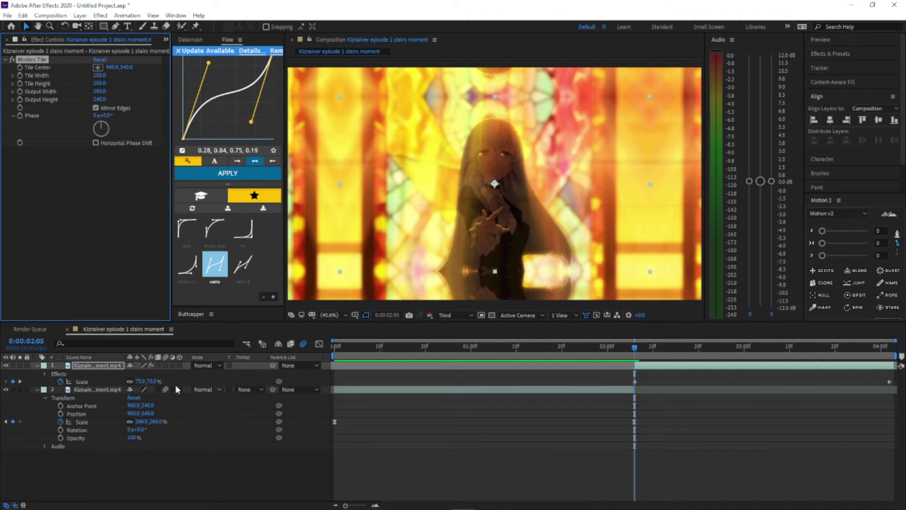
{"action": "left_click", "coordinate": [165, 365]}
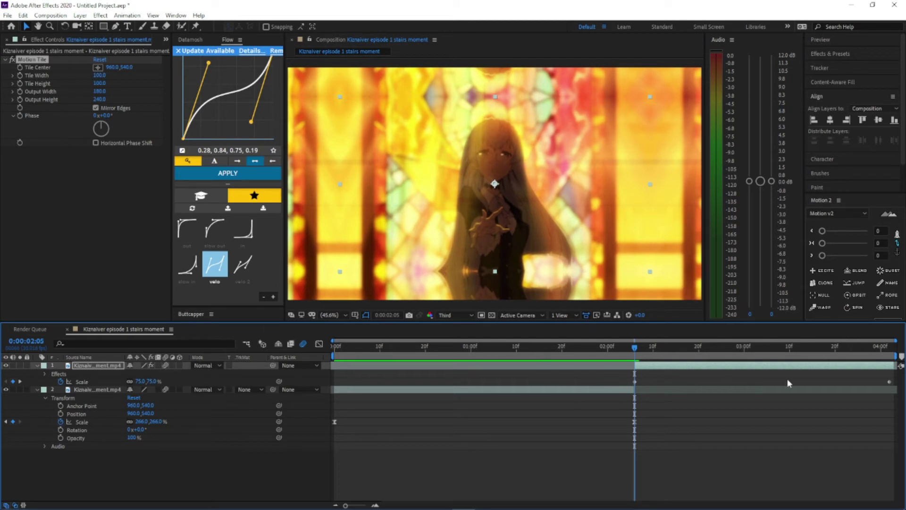
{"action": "left_click_drag", "start_coordinate": [618, 385], "coordinate": [890, 388]}
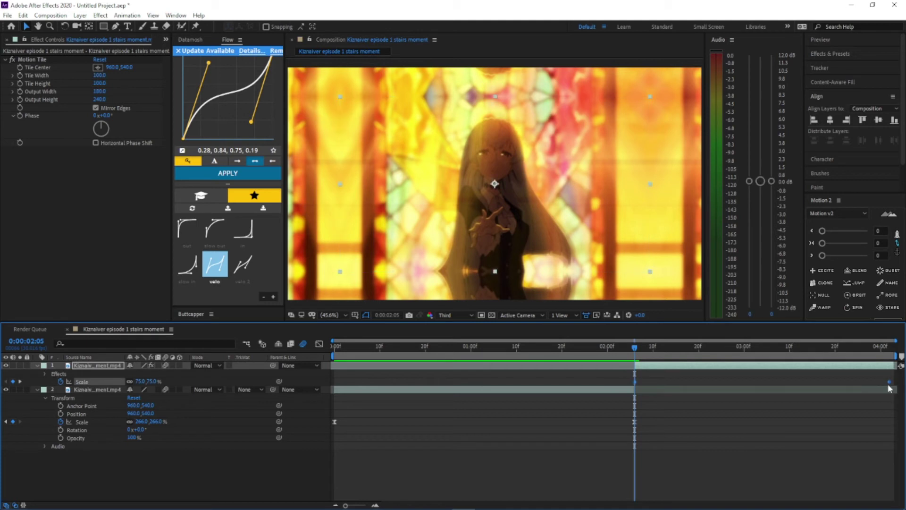
- Easy Ease layer 1's Scale keyframes and shape the graph into a fast burst that settles slowly
{"action": "key", "text": "F9"}
{"action": "left_click", "coordinate": [319, 344]}
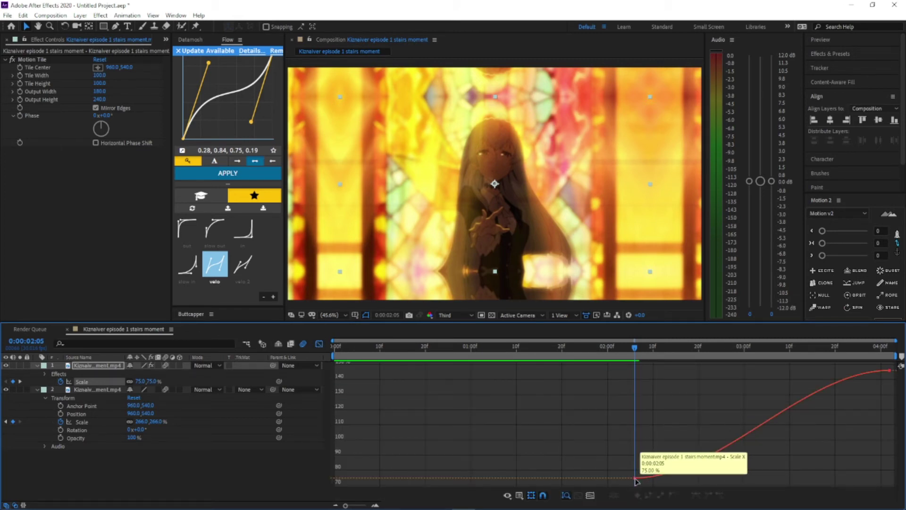
{"action": "left_click", "coordinate": [704, 462]}
{"action": "left_click_drag", "start_coordinate": [720, 480], "coordinate": [857, 474]}
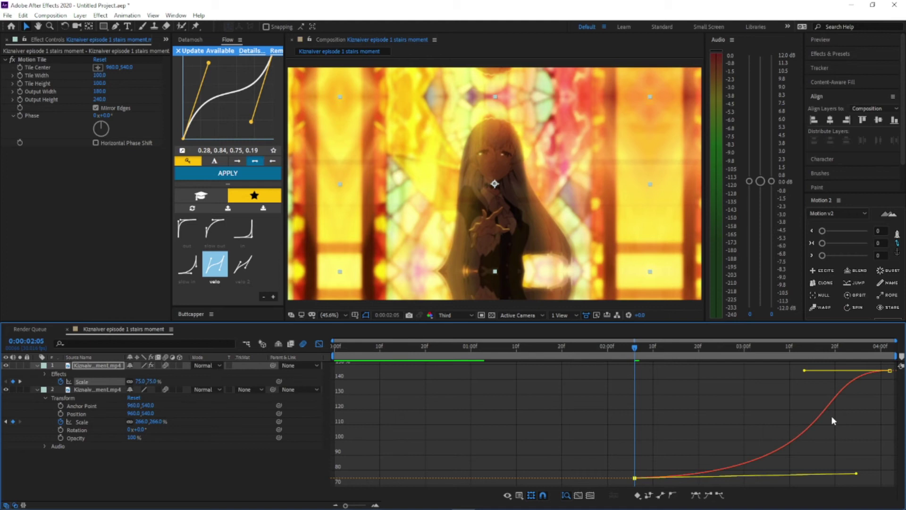
{"action": "left_click_drag", "start_coordinate": [804, 370], "coordinate": [688, 369]}
{"action": "left_click_drag", "start_coordinate": [856, 474], "coordinate": [639, 380]}
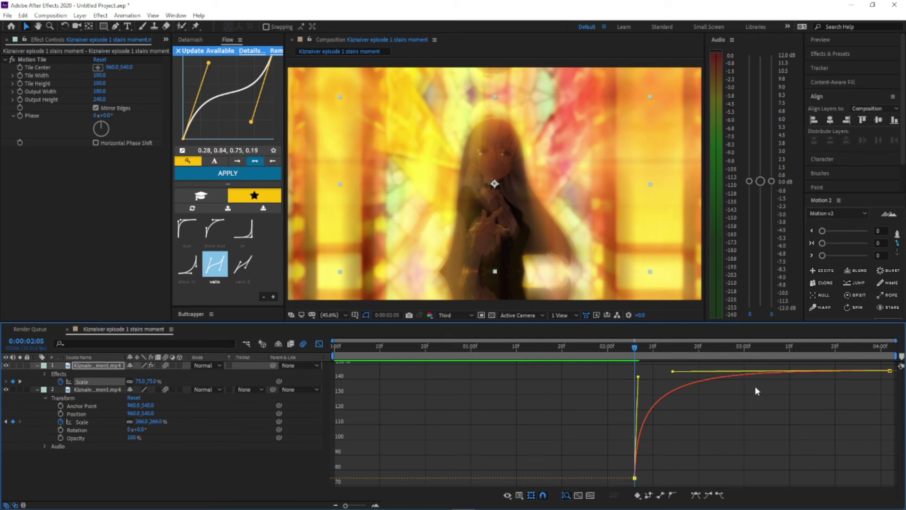
- Preview from the start, then move layer 2's first Scale keyframe to about frame 13
{"action": "left_click_drag", "start_coordinate": [640, 351], "coordinate": [206, 337]}
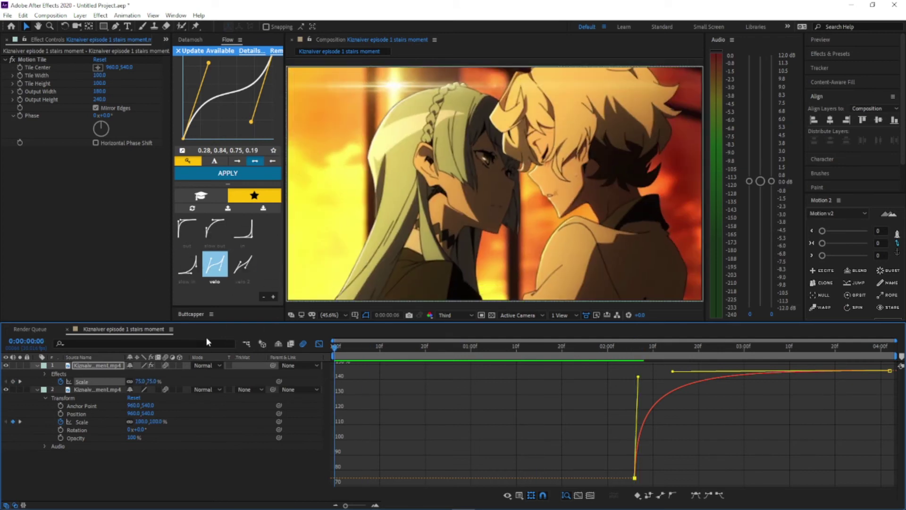
{"action": "key", "text": "space"}
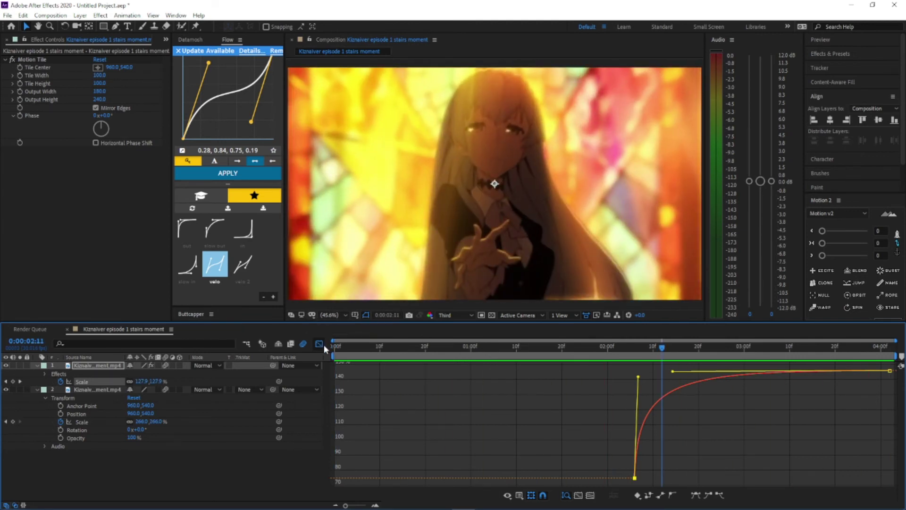
{"action": "left_click", "coordinate": [323, 345]}
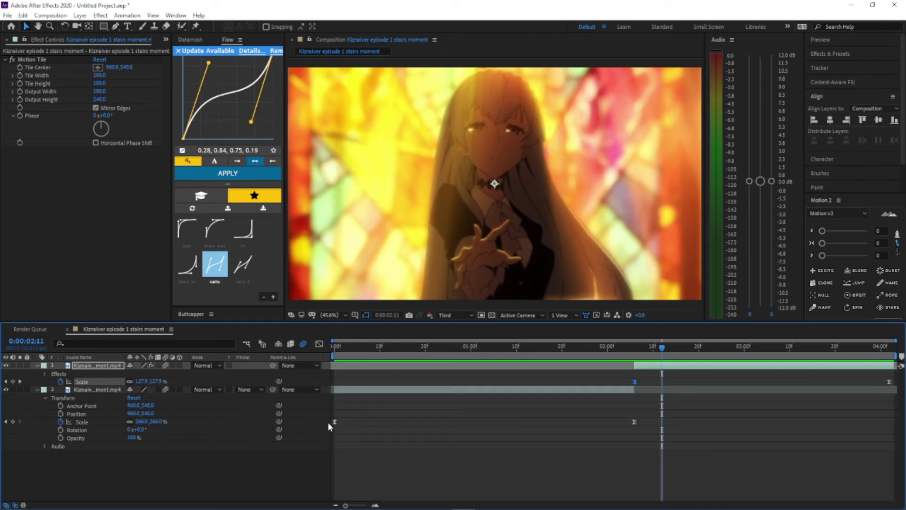
{"action": "left_click_drag", "start_coordinate": [335, 422], "coordinate": [665, 456]}
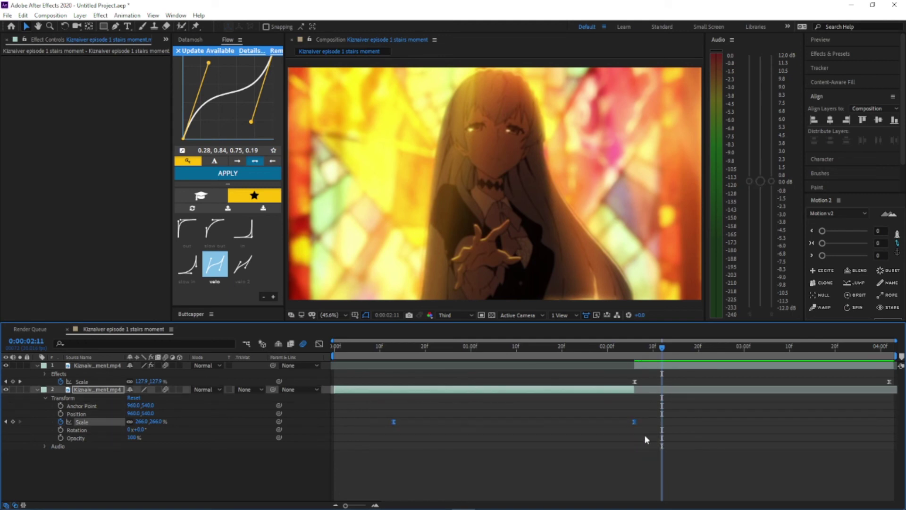
- Dismiss the Flow panel's update notice and return the playhead to 0:00 to replay
{"action": "left_click", "coordinate": [179, 53]}
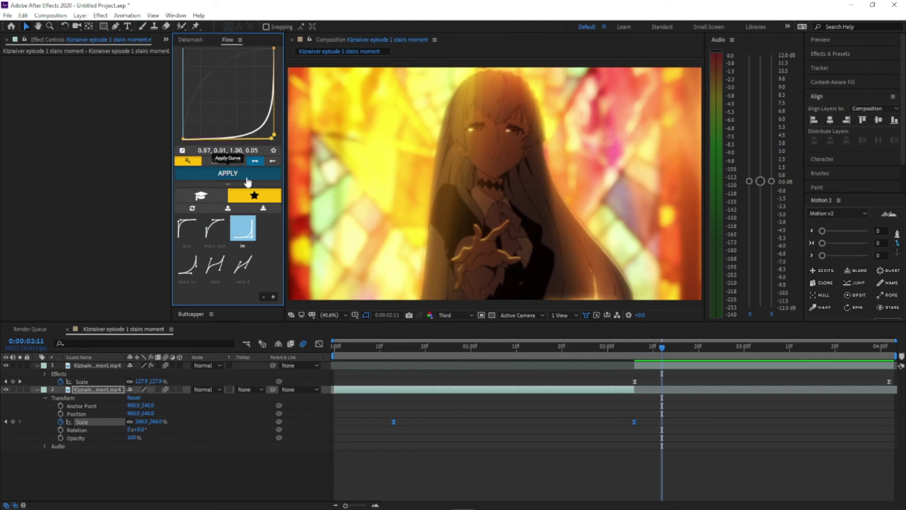
{"action": "left_click_drag", "start_coordinate": [409, 347], "coordinate": [52, 344]}
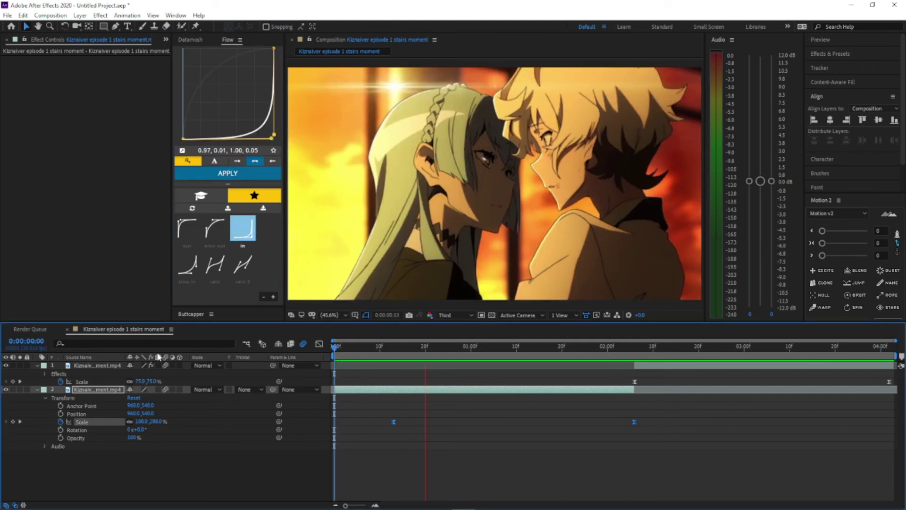